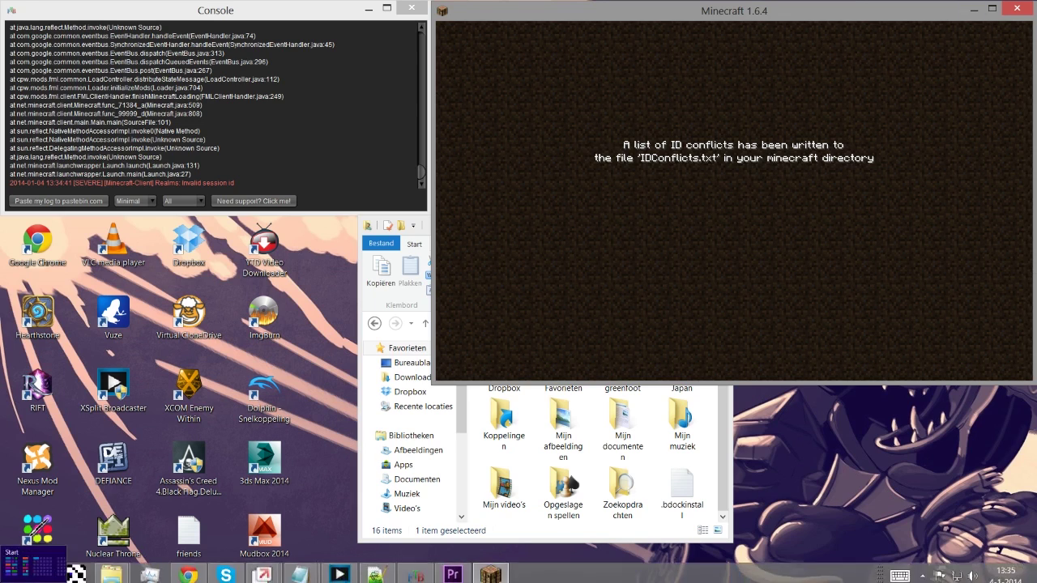
# Step: Open the IDConflicts file from the Monster pack's minecraft folder and place it beside the game window
pyautogui.moveTo(105, 575)
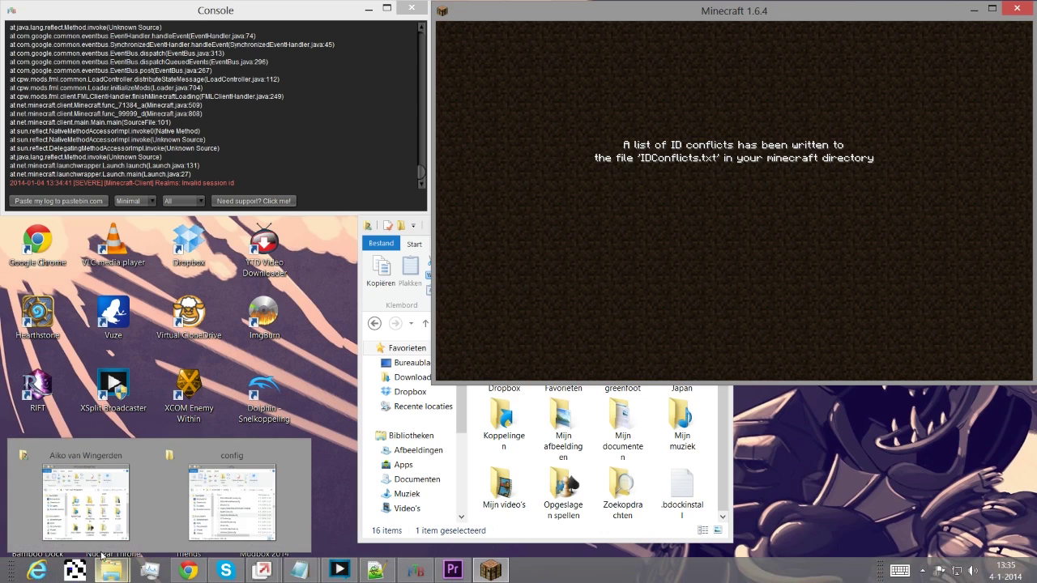
pyautogui.click(235, 498)
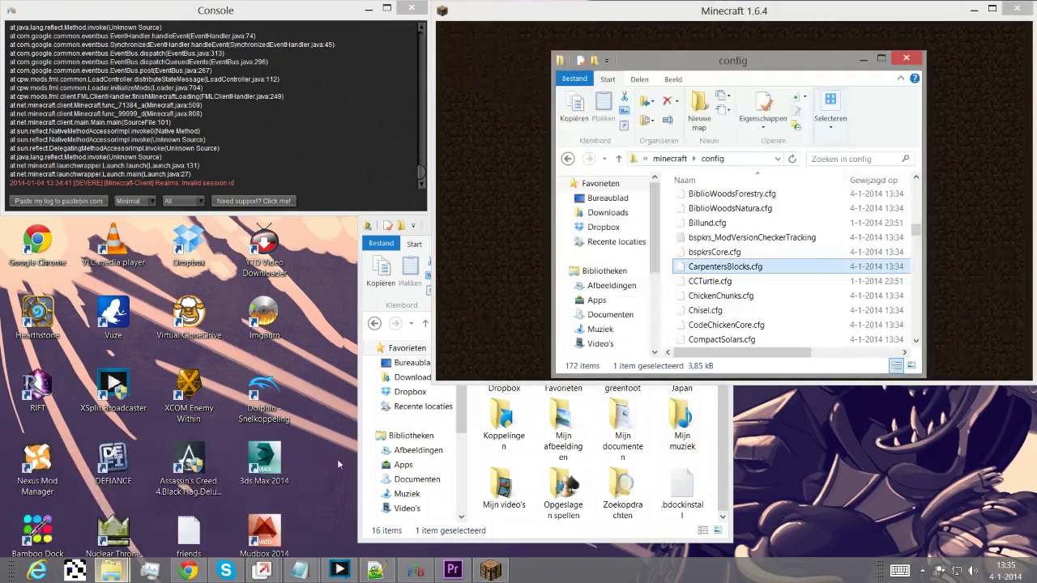
pyautogui.click(669, 158)
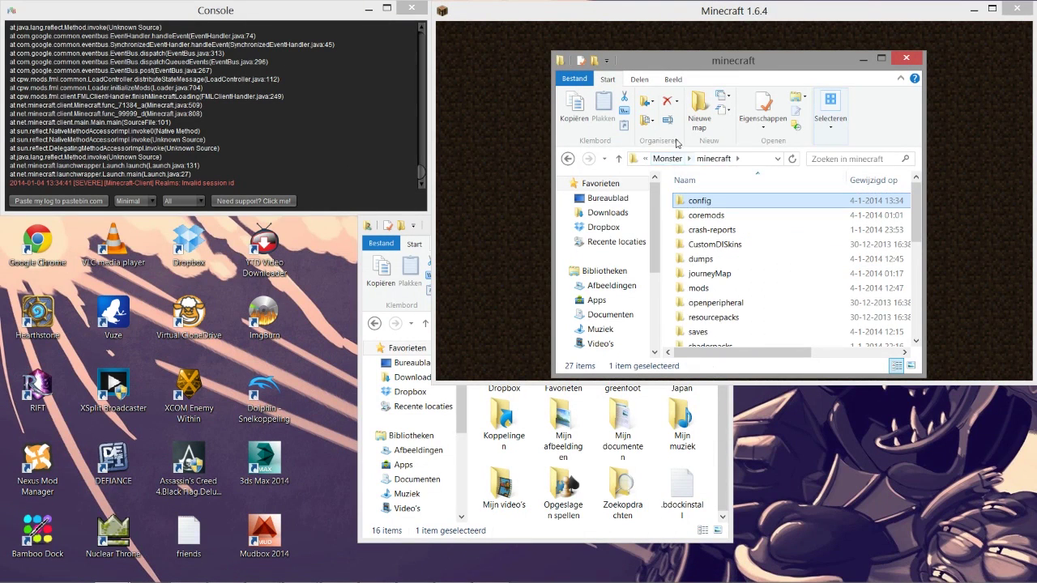
pyautogui.moveTo(733, 73); pyautogui.dragTo(235, 241)
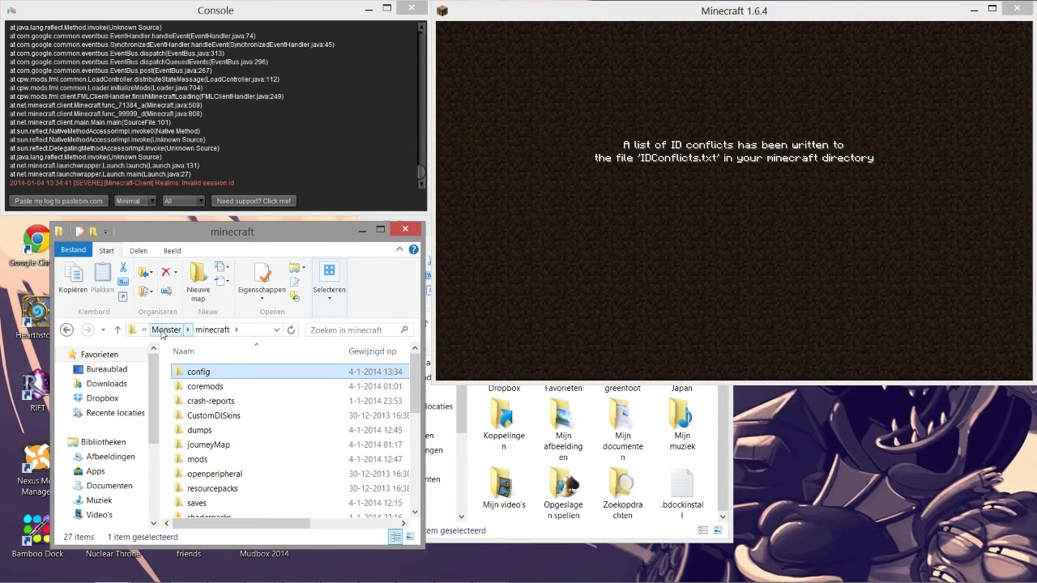
pyautogui.scroll(-5, 245, 450)
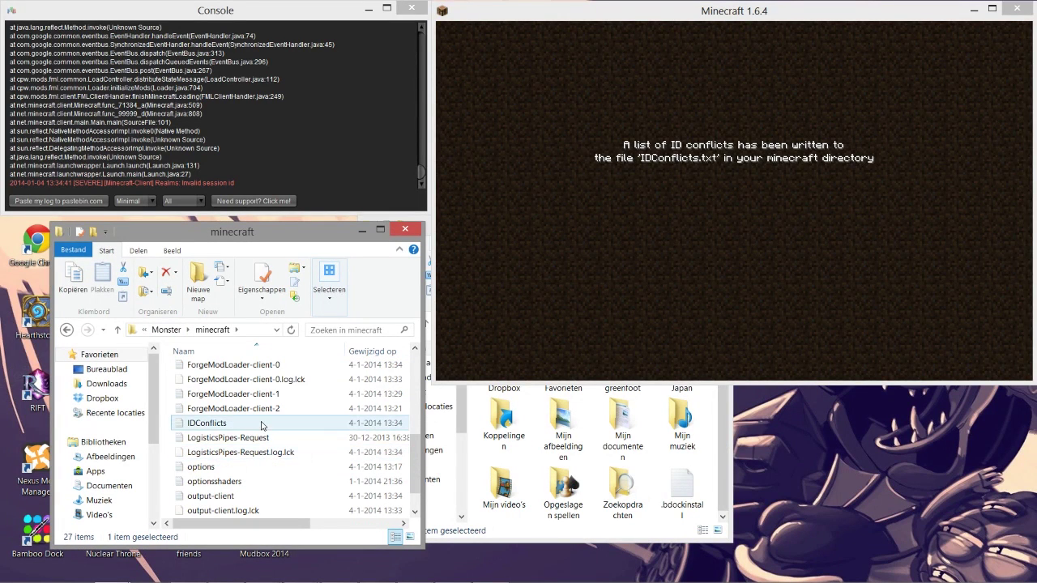
pyautogui.doubleClick(262, 424)
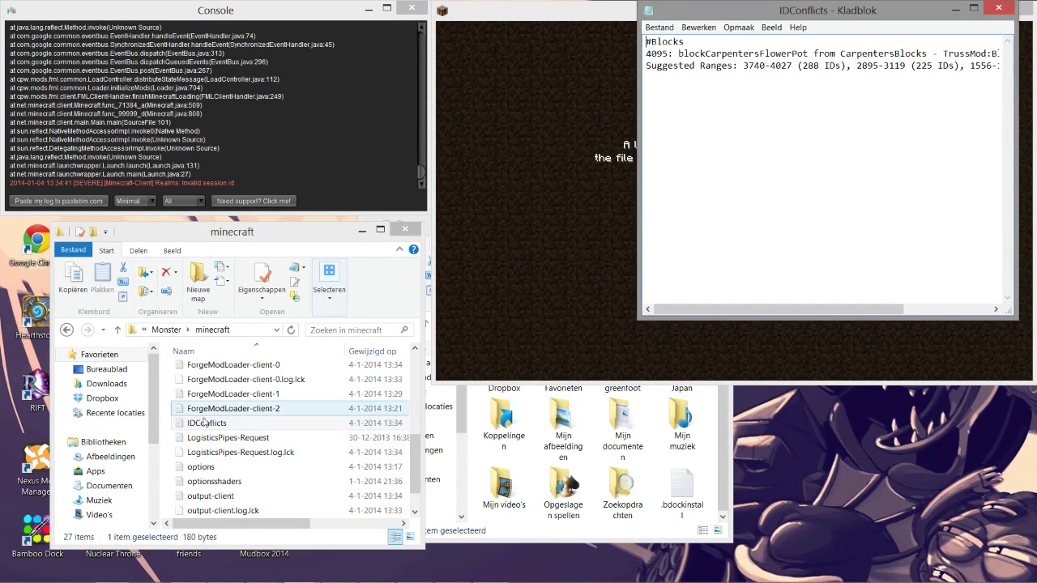
pyautogui.moveTo(820, 13); pyautogui.dragTo(218, 233)
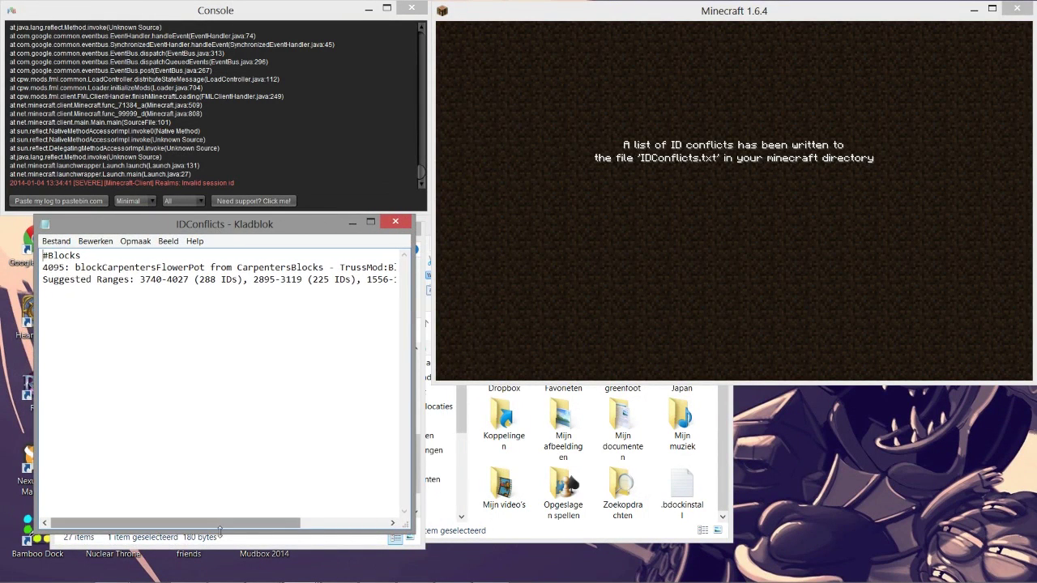
# Step: Examine the conflict list for the conflicting block's name, its mod, its ID and the suggested free ID ranges
pyautogui.moveTo(235, 529)
pyautogui.mouseDown()
pyautogui.moveTo(316, 530)
pyautogui.moveTo(231, 527)
pyautogui.mouseUp()
pyautogui.moveTo(75, 267); pyautogui.dragTo(205, 267)
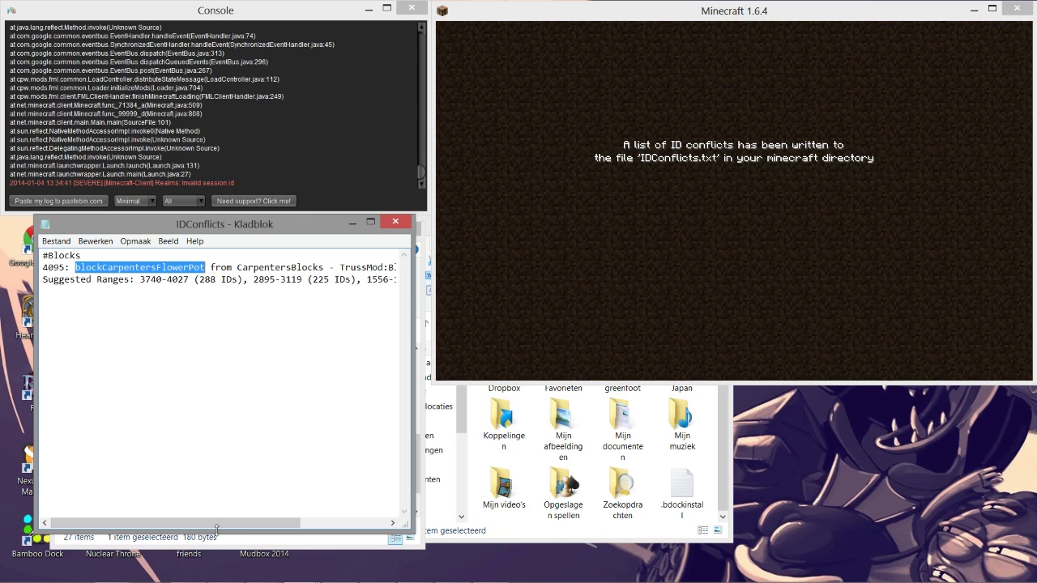
pyautogui.moveTo(226, 528); pyautogui.dragTo(313, 528)
pyautogui.moveTo(222, 268); pyautogui.dragTo(320, 268)
pyautogui.click(312, 316)
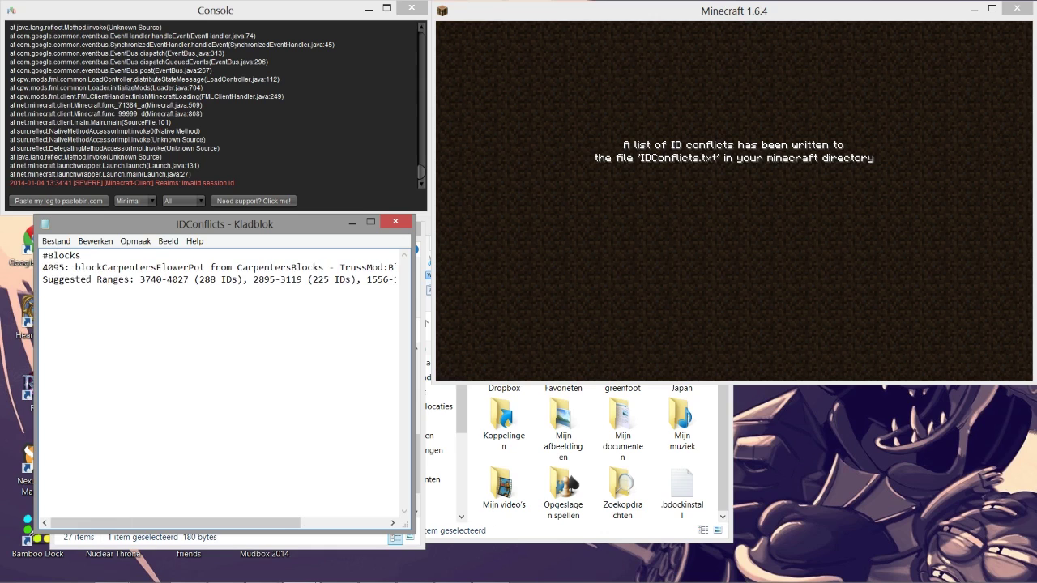
pyautogui.moveTo(65, 268); pyautogui.dragTo(43, 269)
pyautogui.click(77, 312)
pyautogui.moveTo(46, 280); pyautogui.dragTo(189, 279)
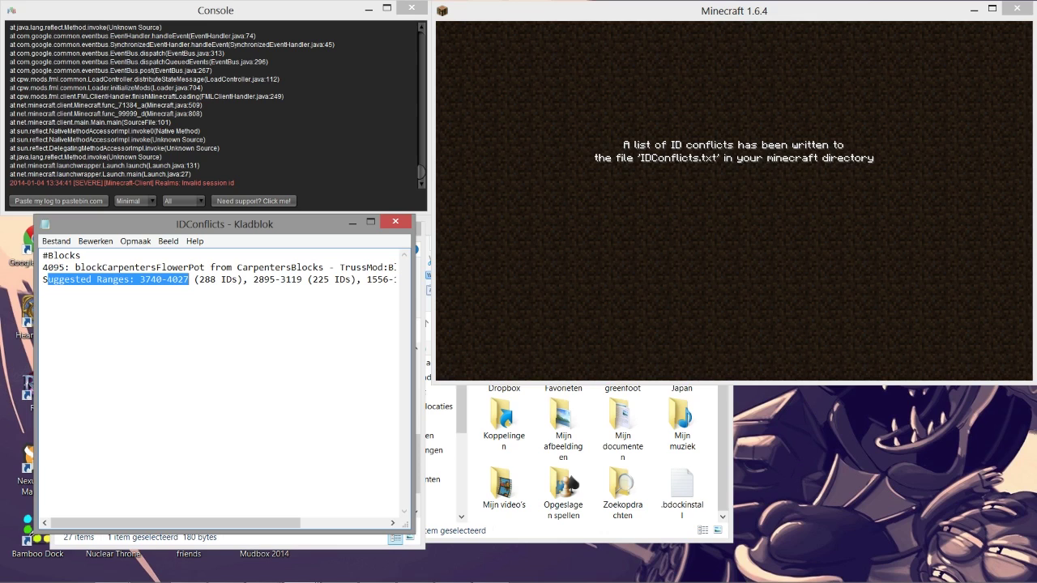
pyautogui.moveTo(213, 525); pyautogui.dragTo(191, 518)
pyautogui.click(44, 291)
pyautogui.moveTo(139, 279); pyautogui.dragTo(162, 279)
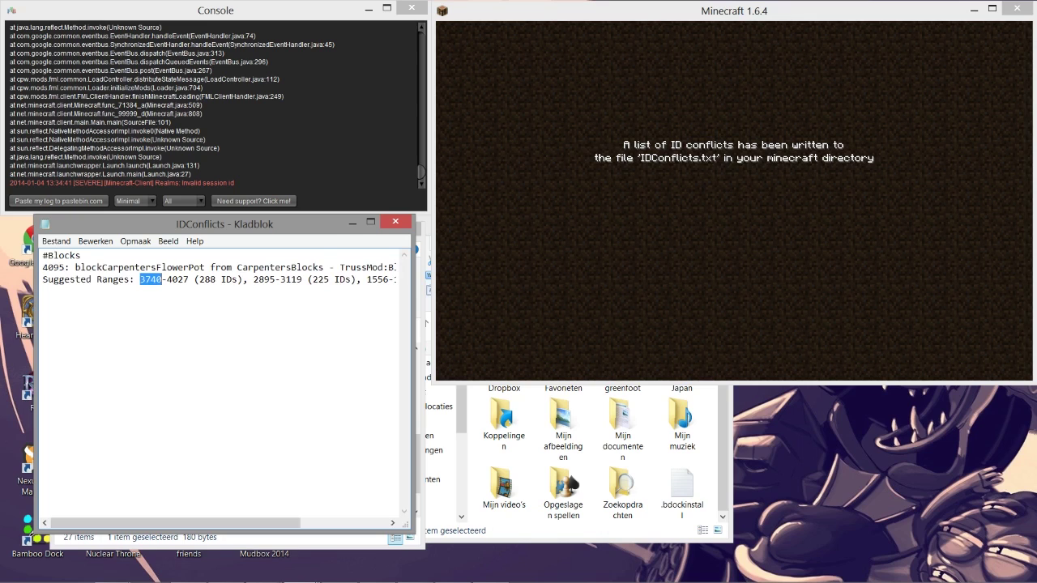
# Step: Open CarpentersBlocks.cfg from the config folder in Notepad++, reloading the version modified on disk
pyautogui.click(354, 224)
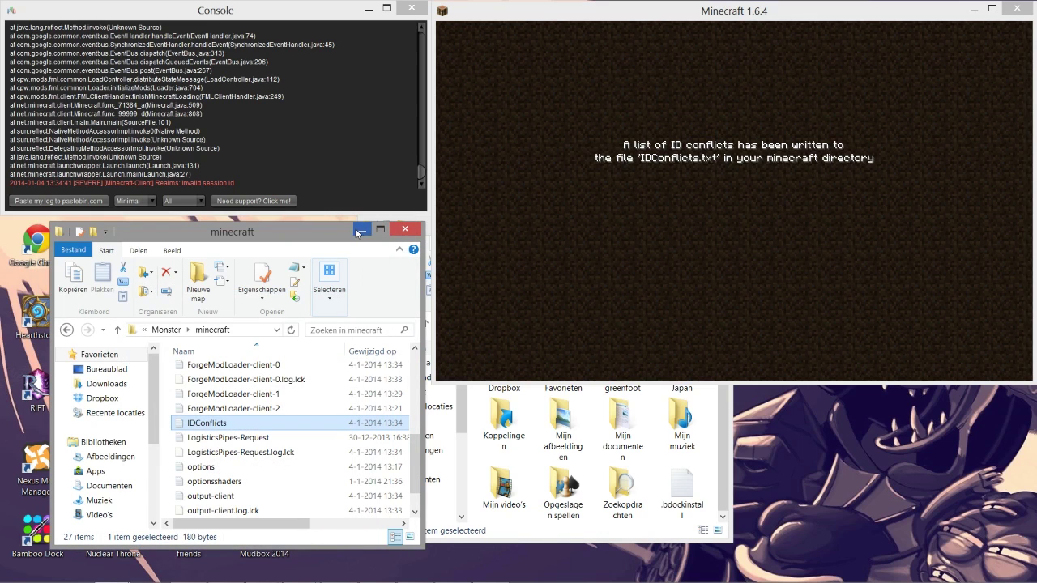
pyautogui.scroll(-1, 286, 434)
pyautogui.scroll(1, 285, 435)
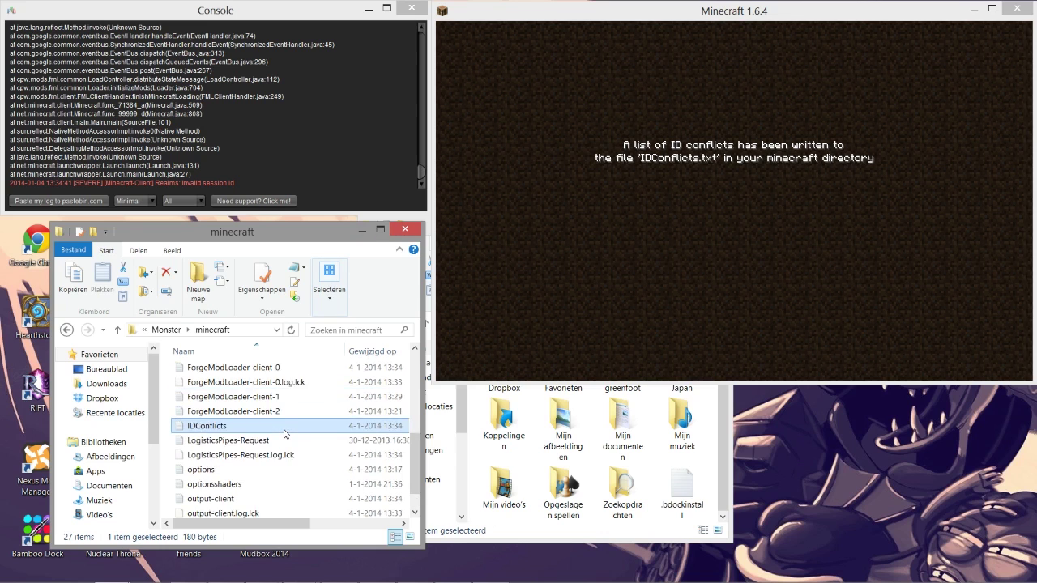
pyautogui.scroll(5, 283, 430)
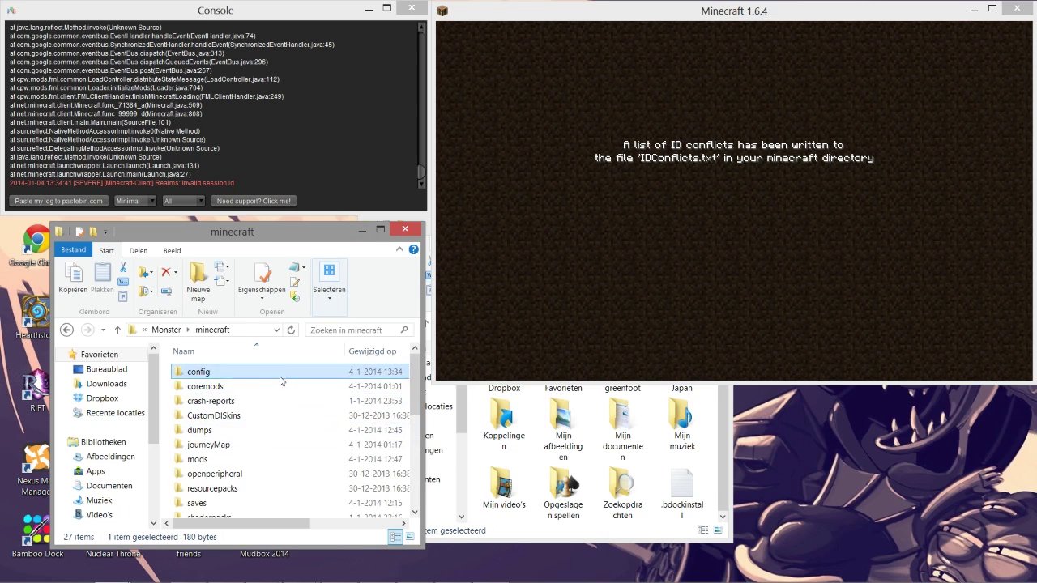
pyautogui.doubleClick(279, 377)
pyautogui.moveTo(413, 360); pyautogui.dragTo(415, 402)
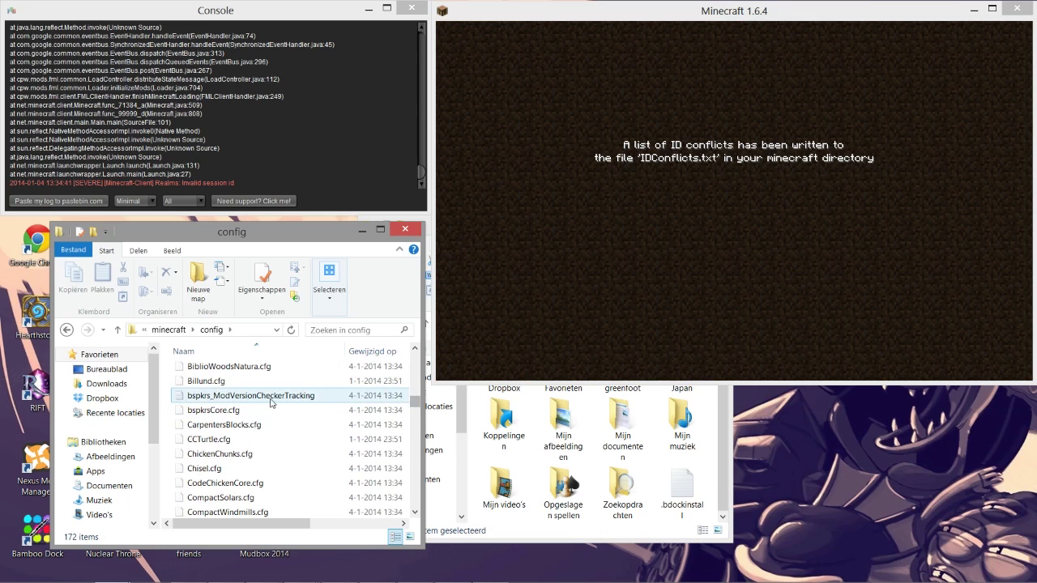
pyautogui.click(259, 425)
pyautogui.rightClick(260, 424)
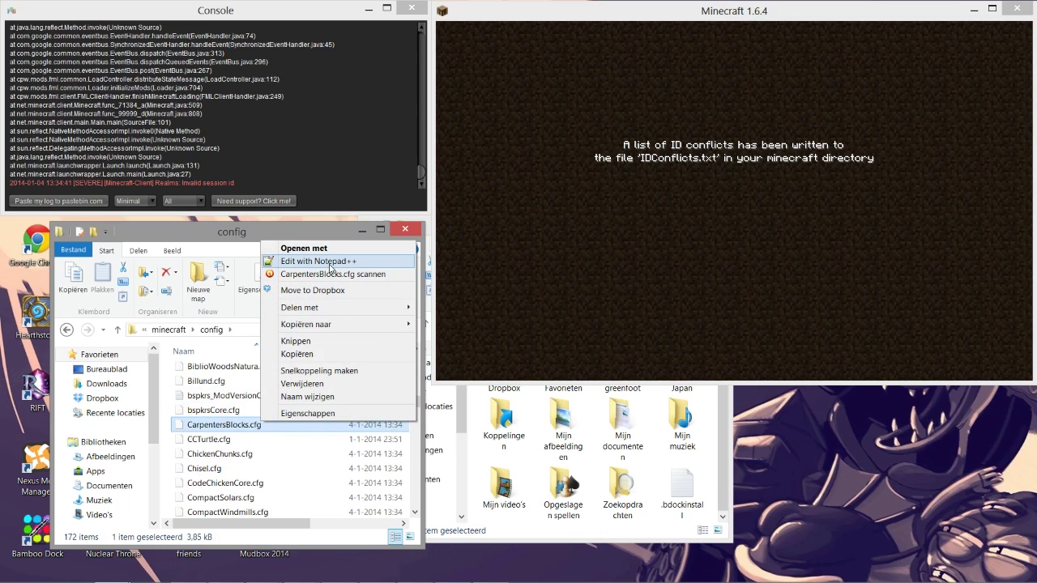
pyautogui.click(329, 263)
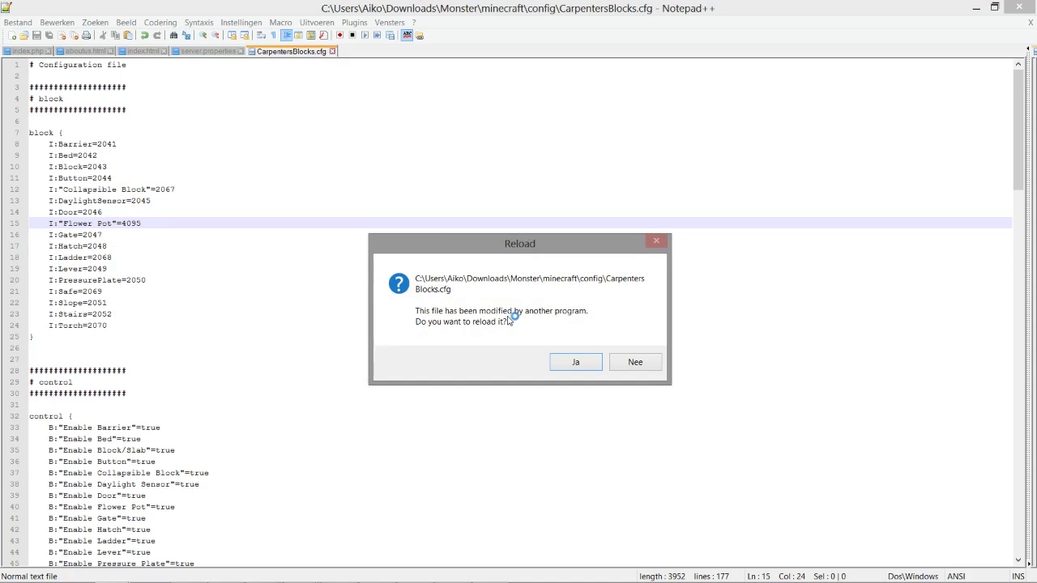
pyautogui.click(572, 362)
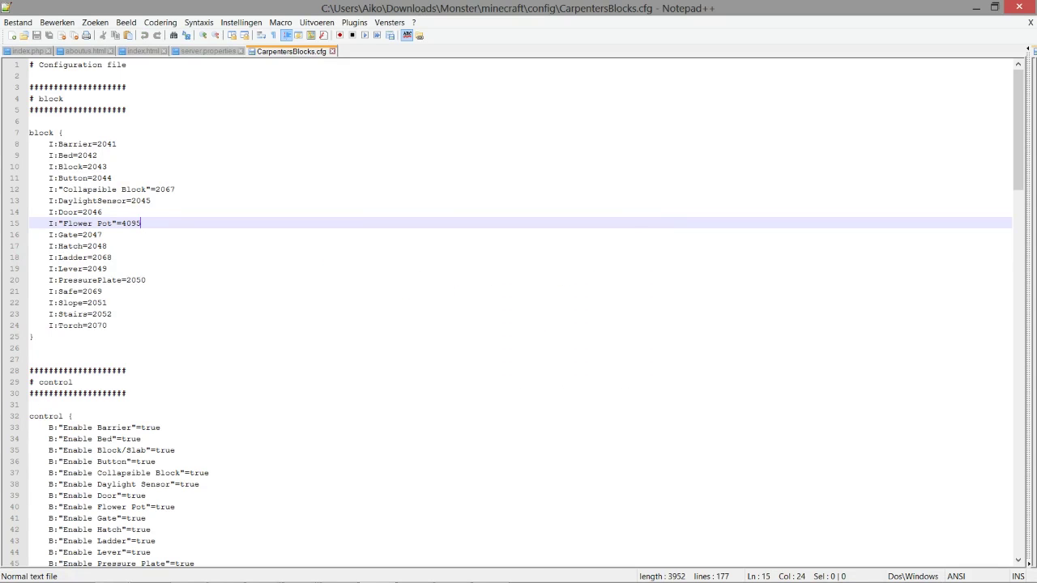
# Step: Set the "Flower Pot" block ID to 3740 in CarpentersBlocks.cfg and save the file
pyautogui.doubleClick(131, 224)
pyautogui.write('3740')
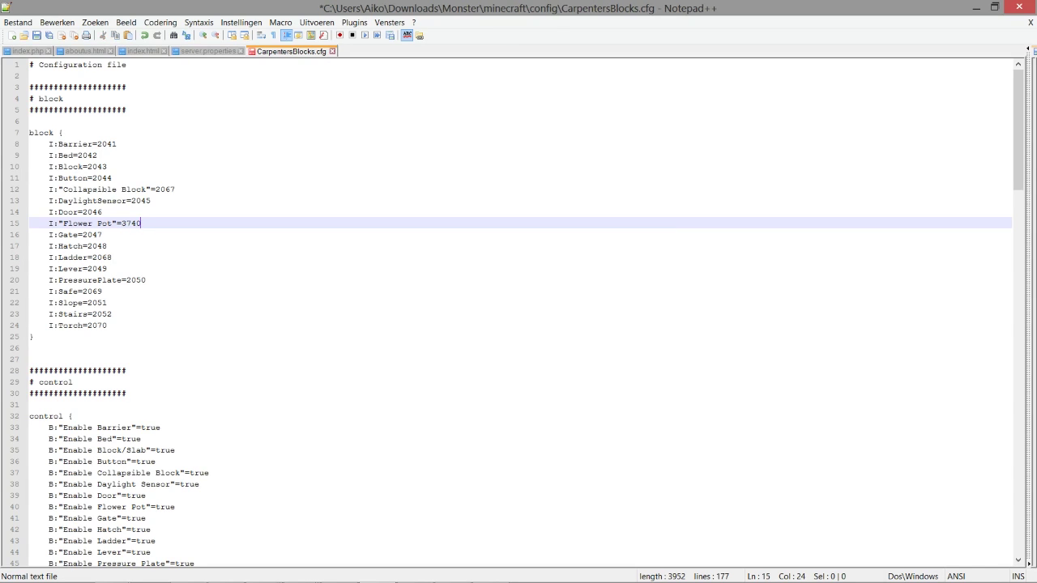
pyautogui.click(107, 326)
pyautogui.click(30, 348)
pyautogui.click(73, 382)
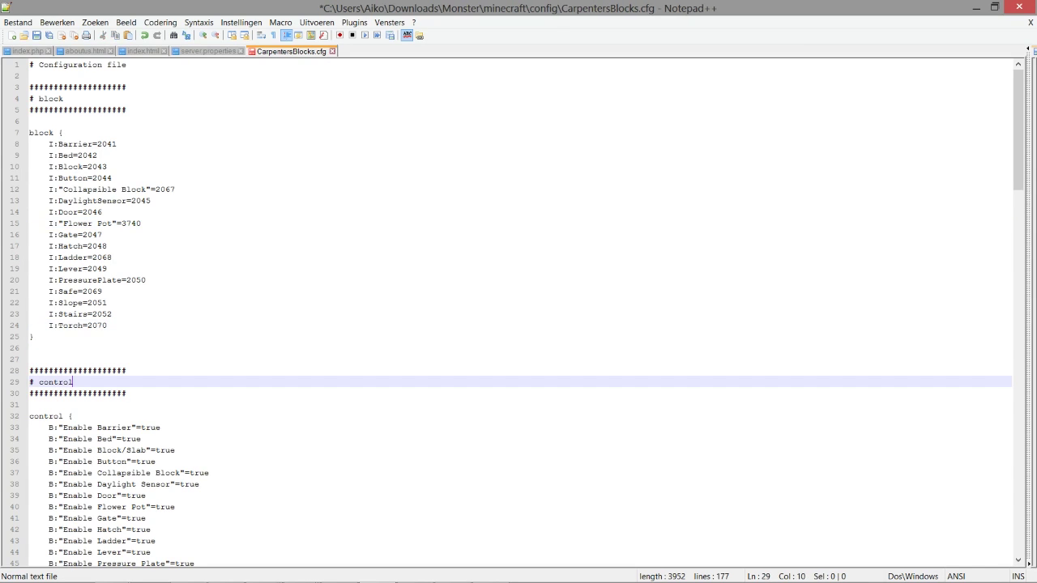
pyautogui.hotkey('ctrl', 's')
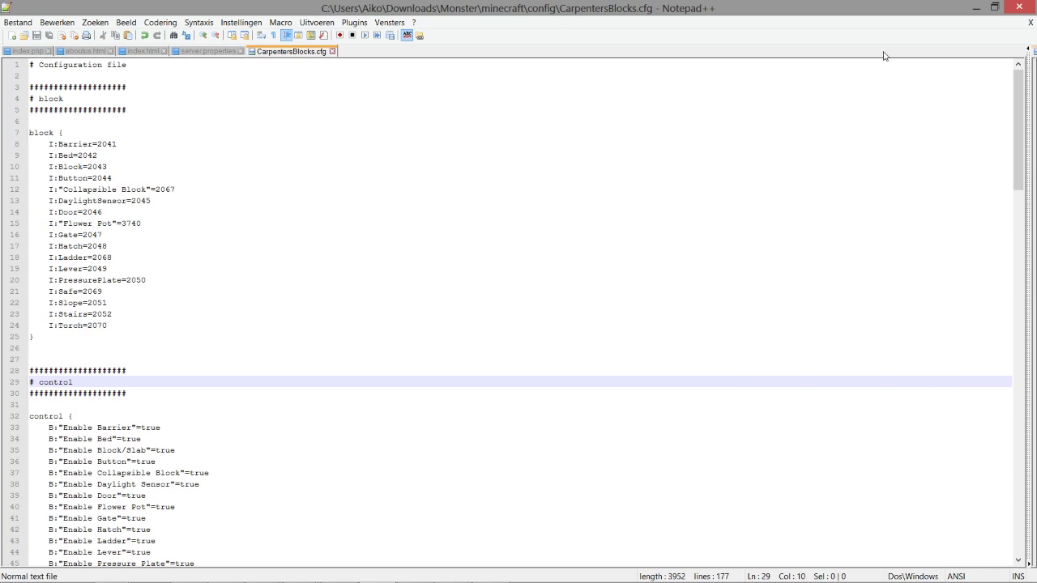
# Step: Close the running Minecraft game and launch the Monster modpack again from the Feed the Beast Launcher
pyautogui.click(973, 7)
pyautogui.click(1019, 9)
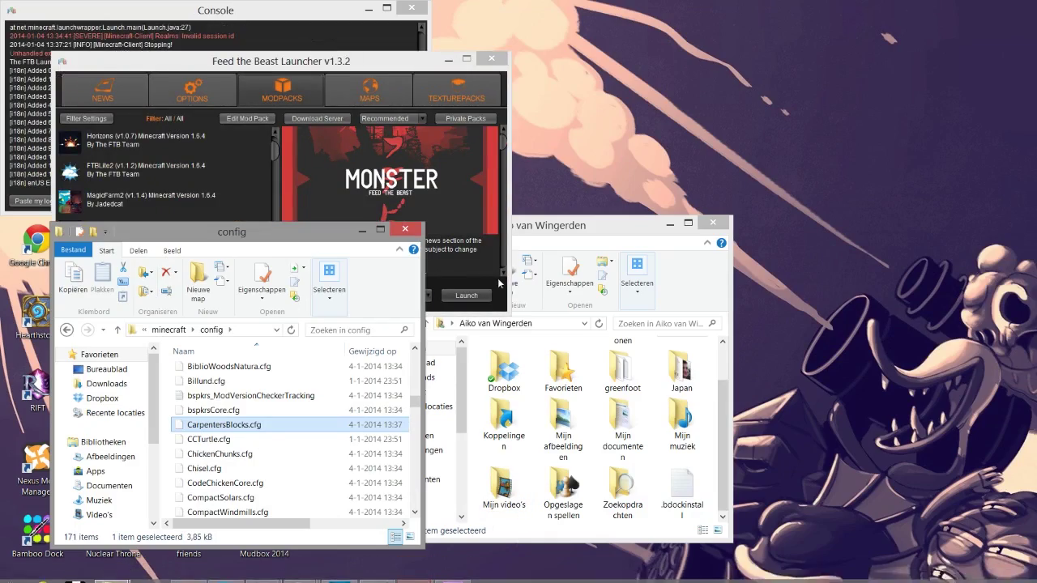
pyautogui.click(500, 282)
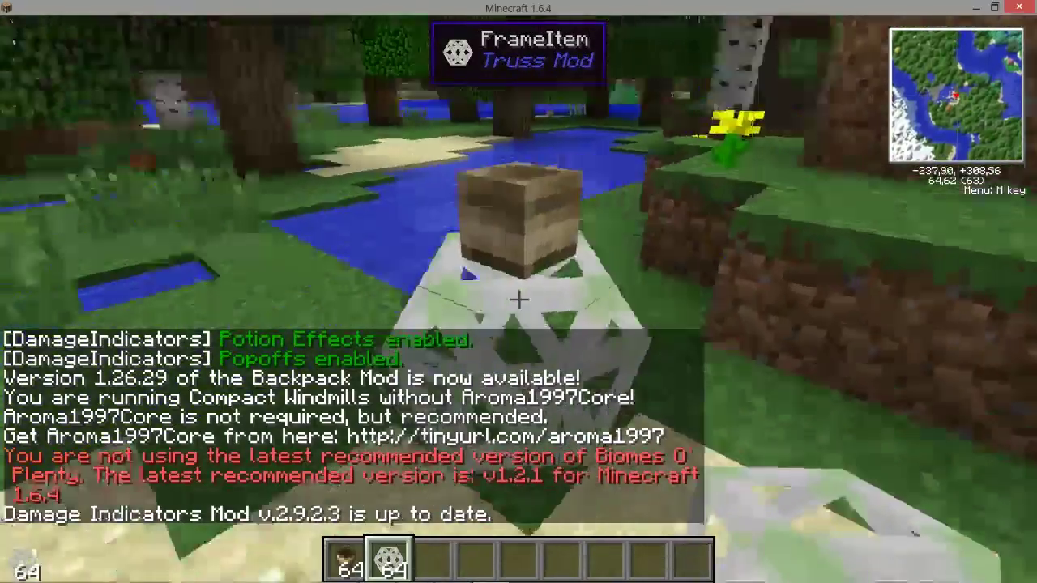
# Step: Walk around the placed Carpenter's Flower Pot and Truss Mod frame to inspect both blocks in the game world
pyautogui.press('w')
pyautogui.press('space')
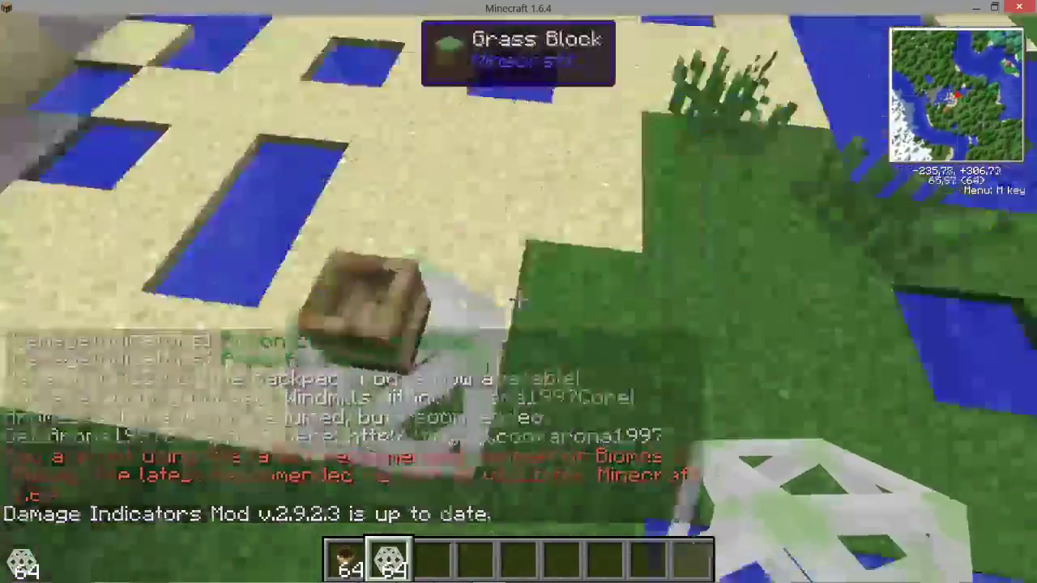
pyautogui.press('w')
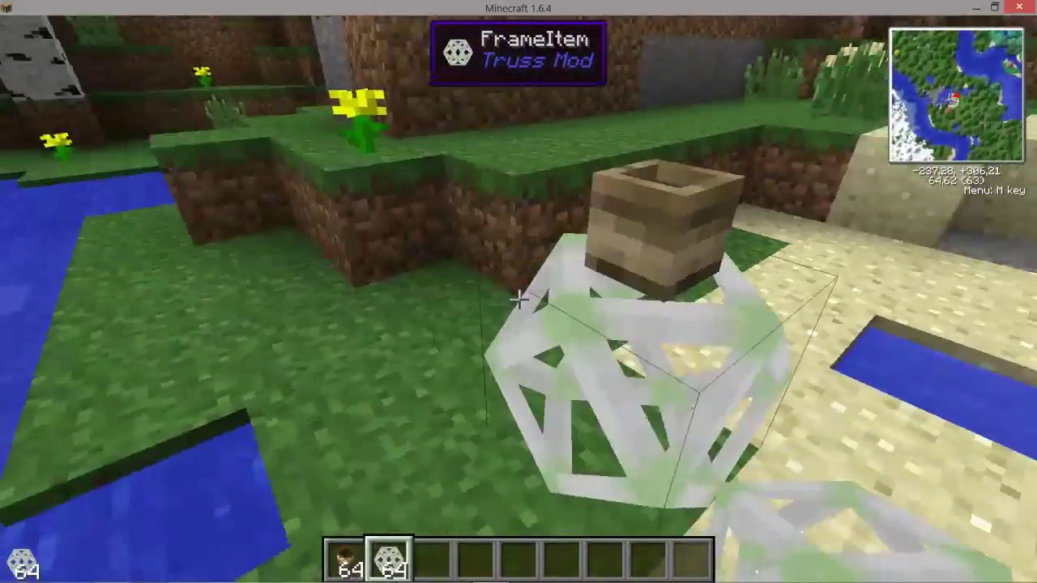
pyautogui.press('w')
pyautogui.press('space')
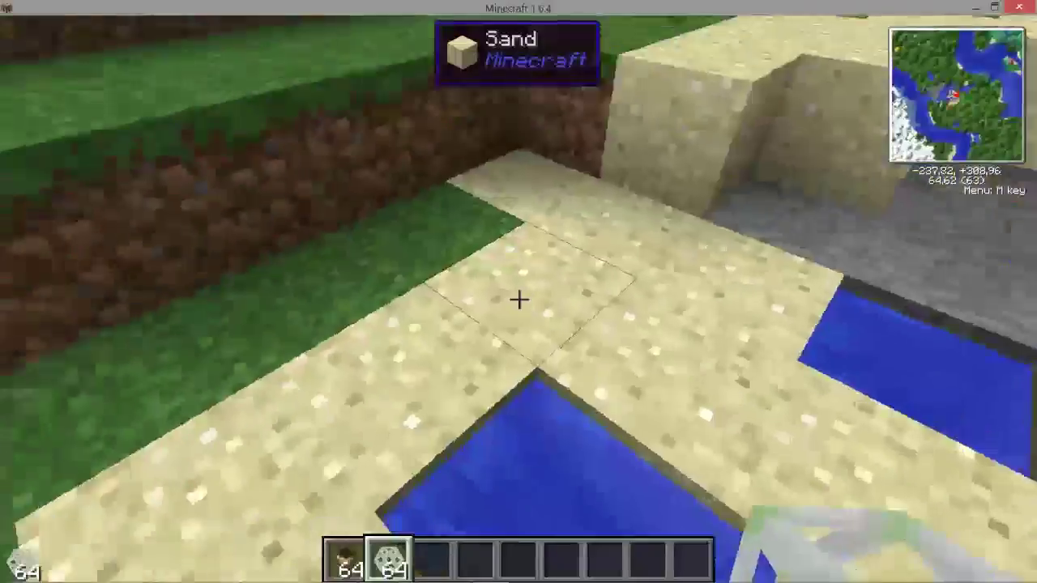
pyautogui.press('w')
pyautogui.press('a')
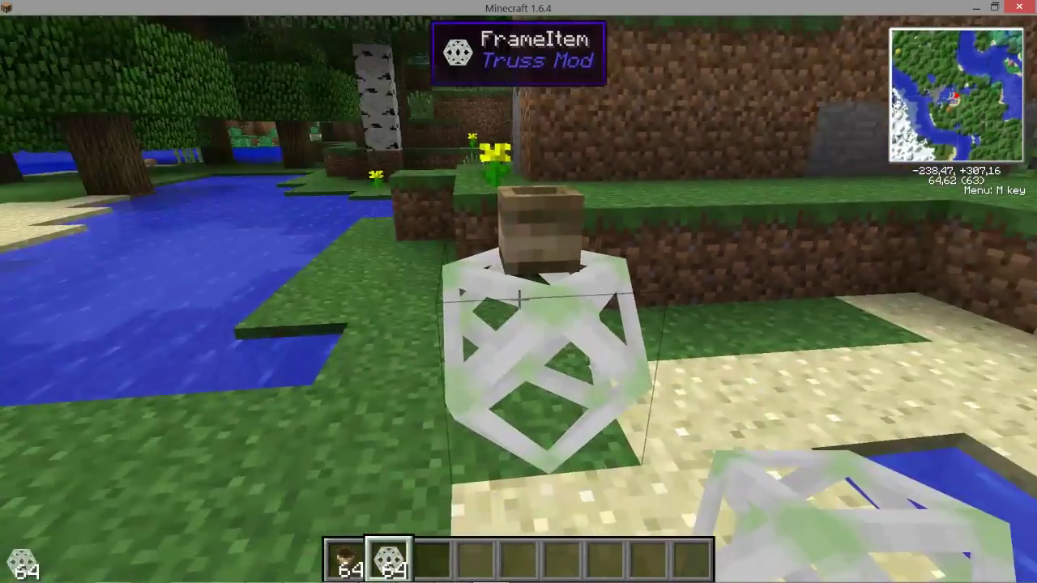
pyautogui.press('a')
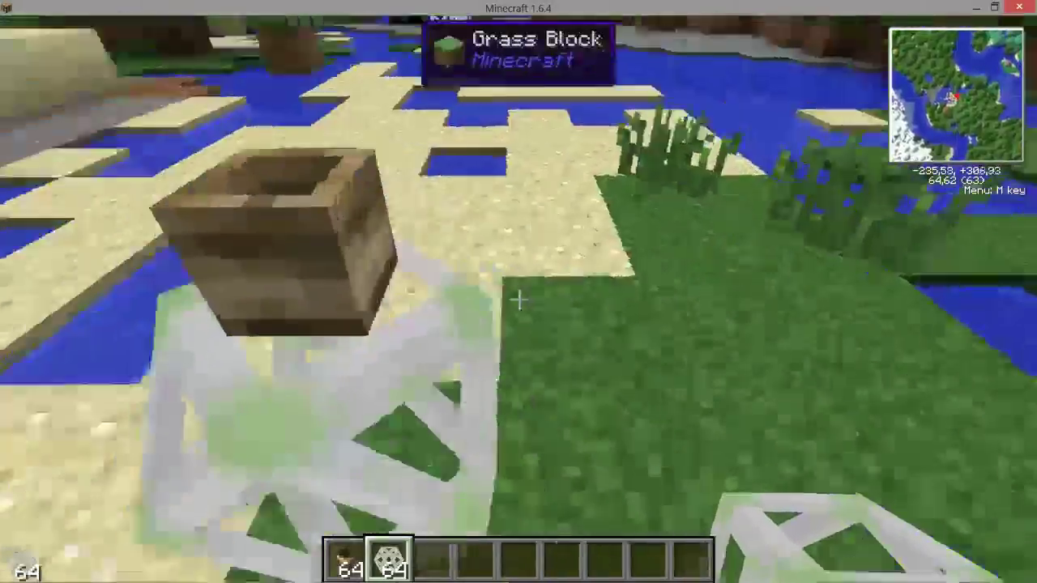
pyautogui.press('d')
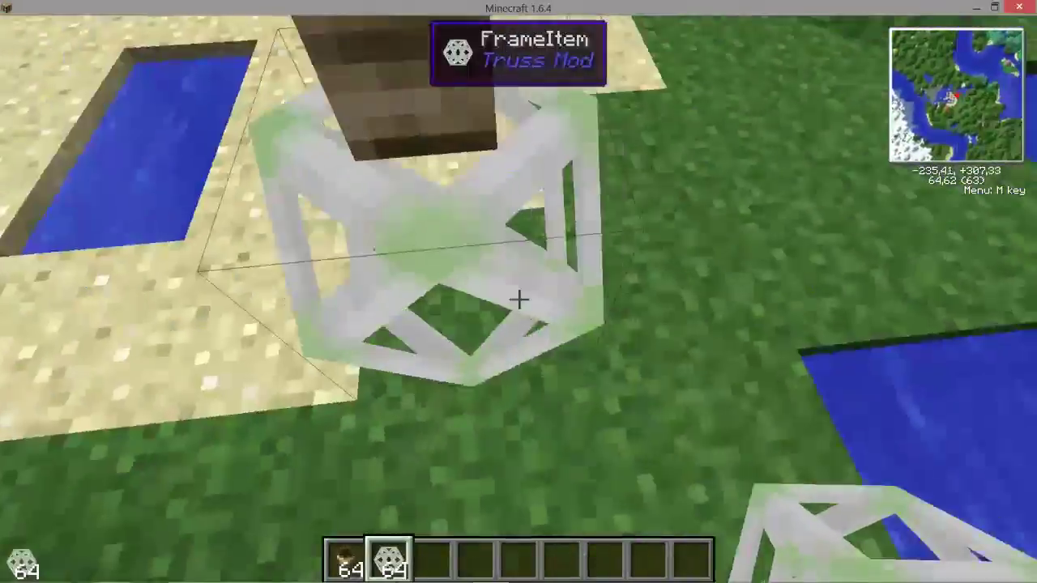
pyautogui.press('d')
pyautogui.press('s')
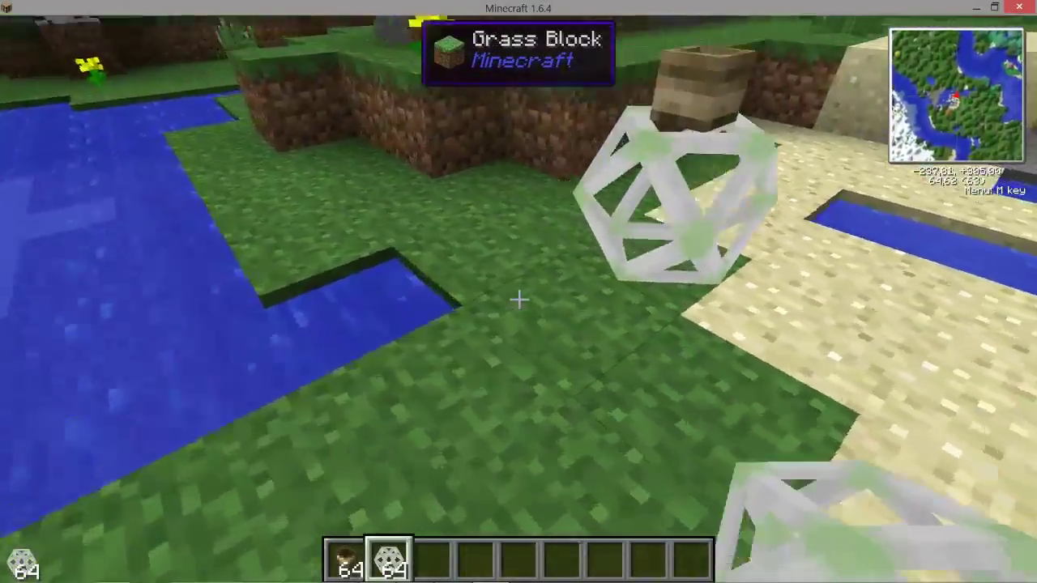
pyautogui.press('a')
pyautogui.press('a')
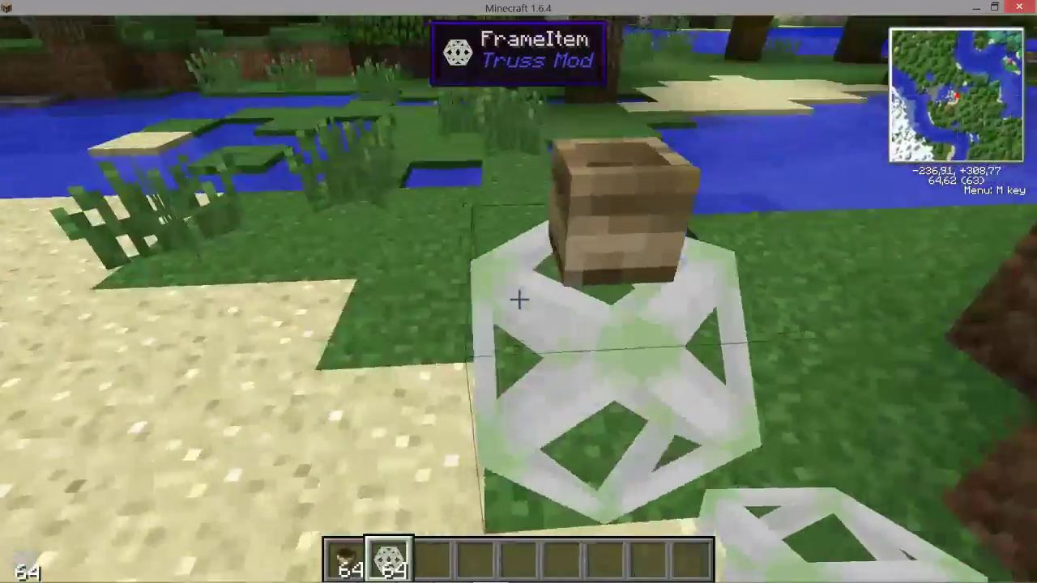
pyautogui.press('a')
pyautogui.press('space')
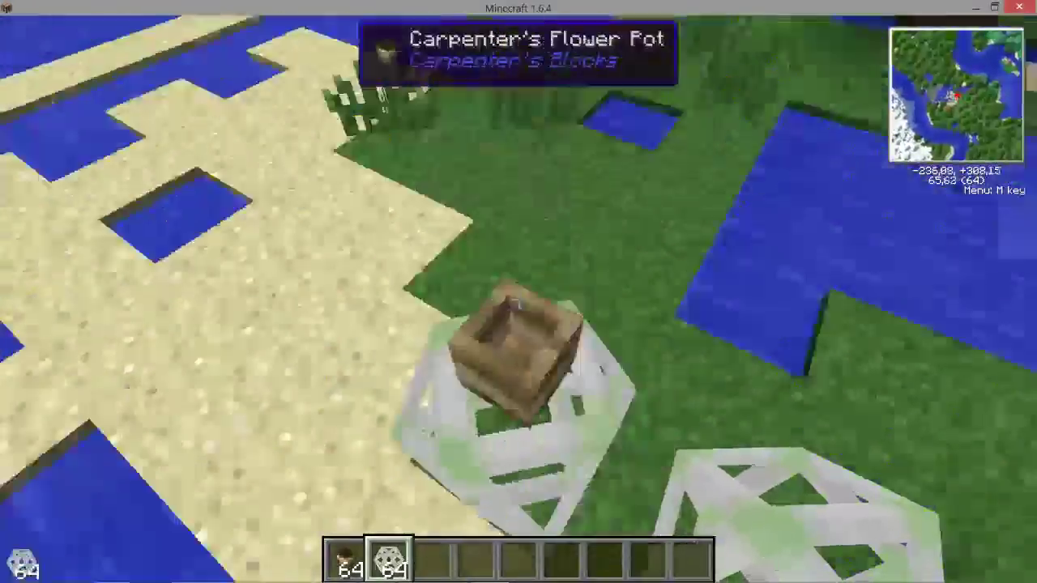
pyautogui.press('a')
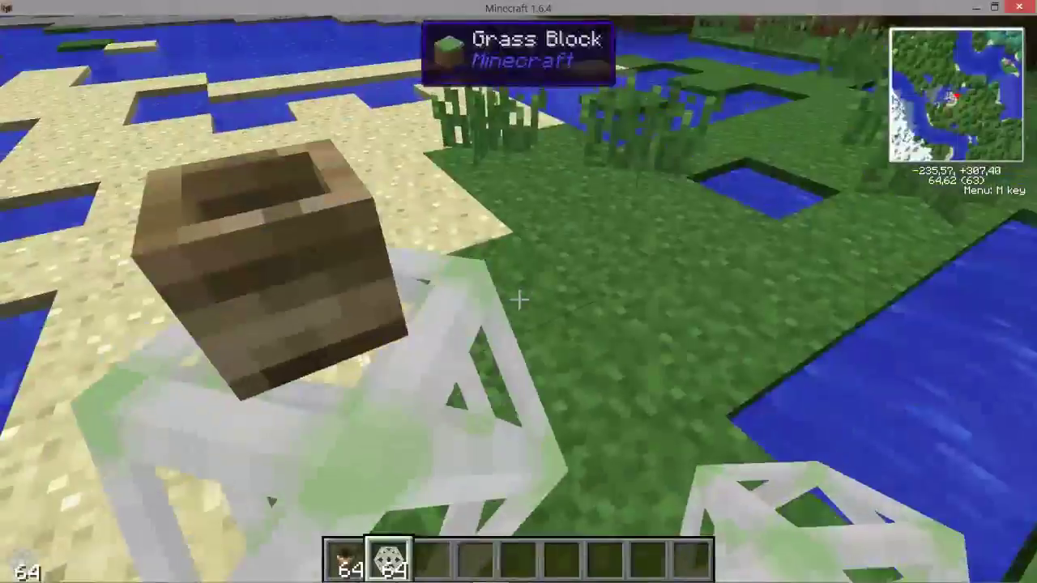
pyautogui.press('w')
pyautogui.press('space')
pyautogui.press('w')
pyautogui.press('w')
pyautogui.press('space')
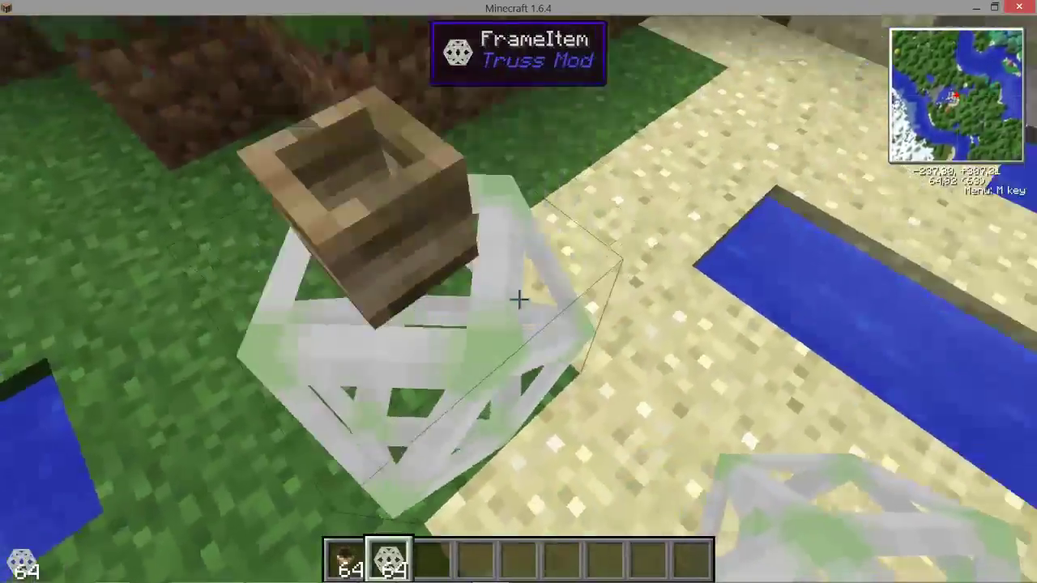
pyautogui.press('w')
pyautogui.press('space')
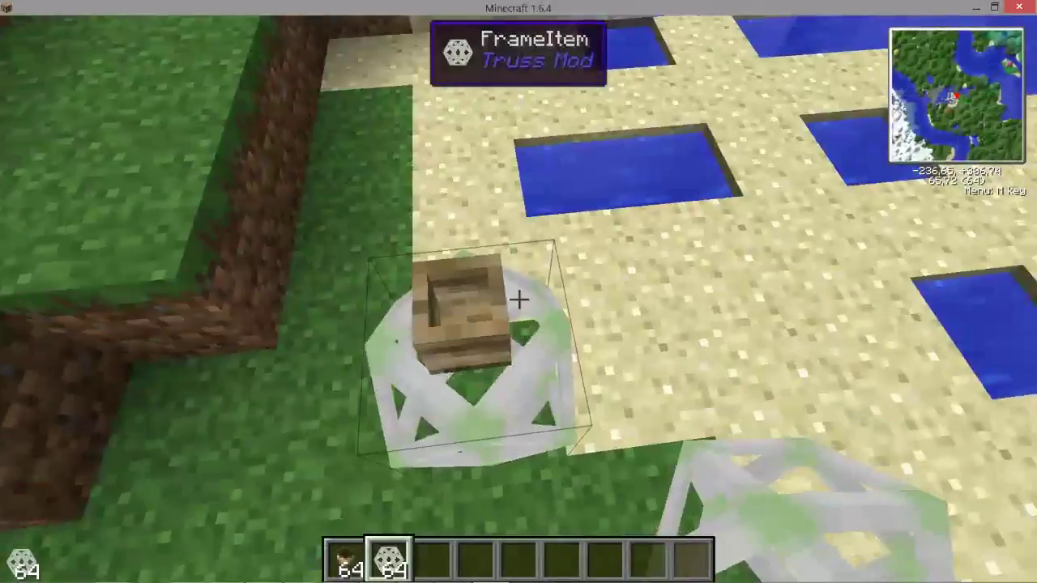
# Step: Examine the Carpenter's Flower Pot standing on the Truss Mod frame from above and from all sides
pyautogui.press('w')
pyautogui.press('space')
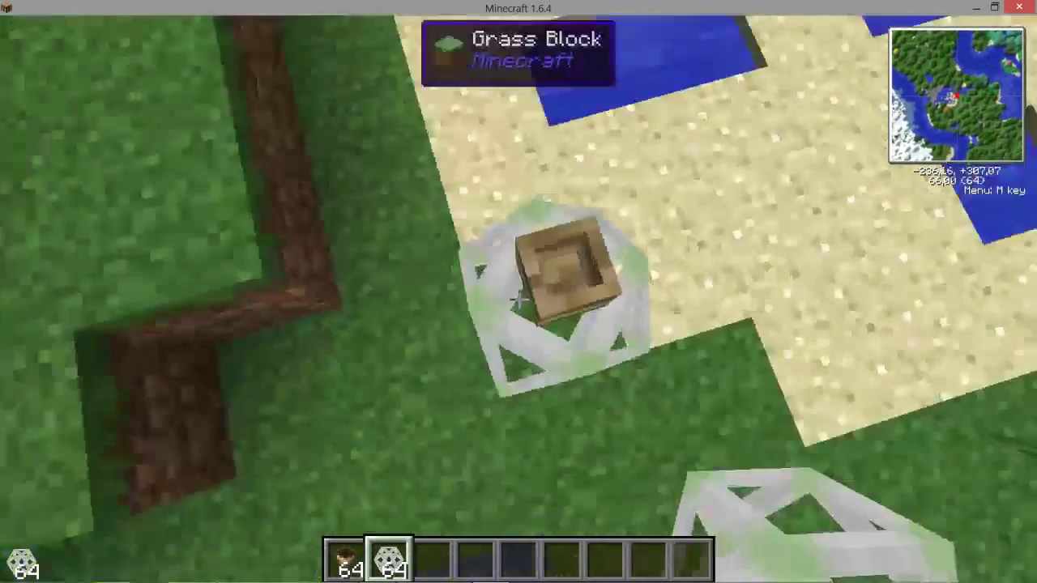
pyautogui.press('w')
pyautogui.press('space')
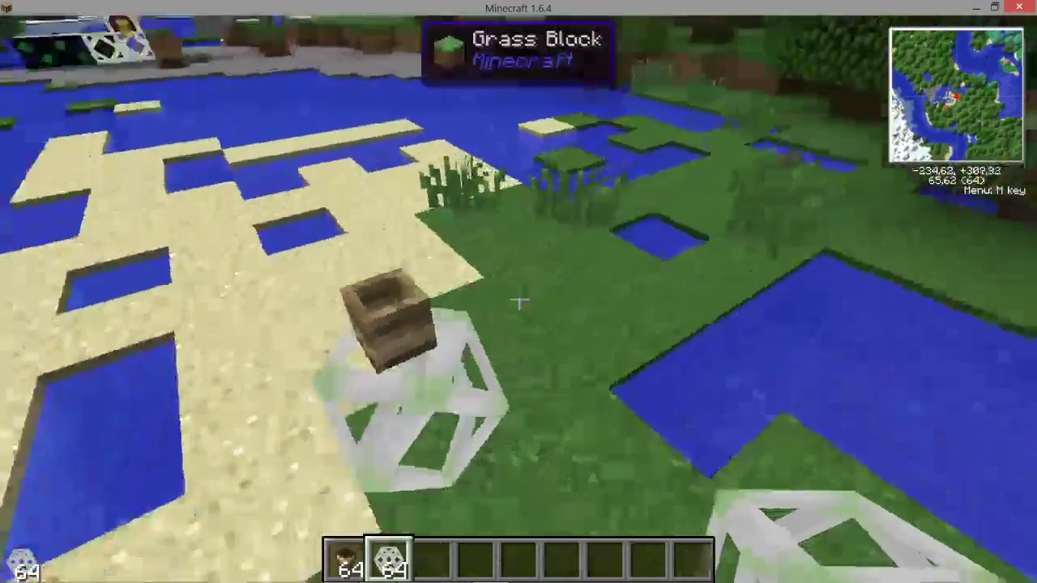
pyautogui.press('d')
pyautogui.press('d')
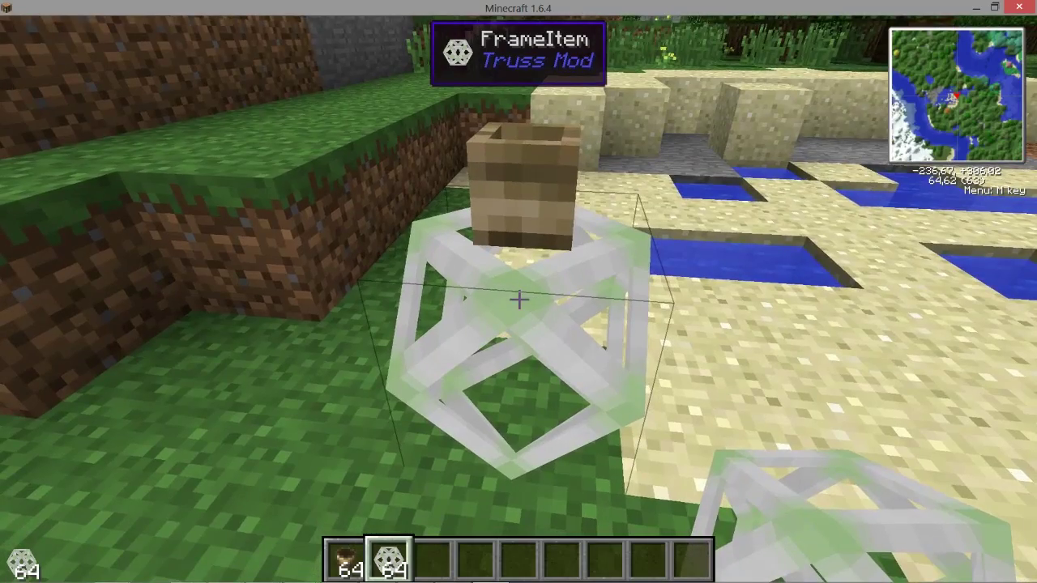
pyautogui.press('d')
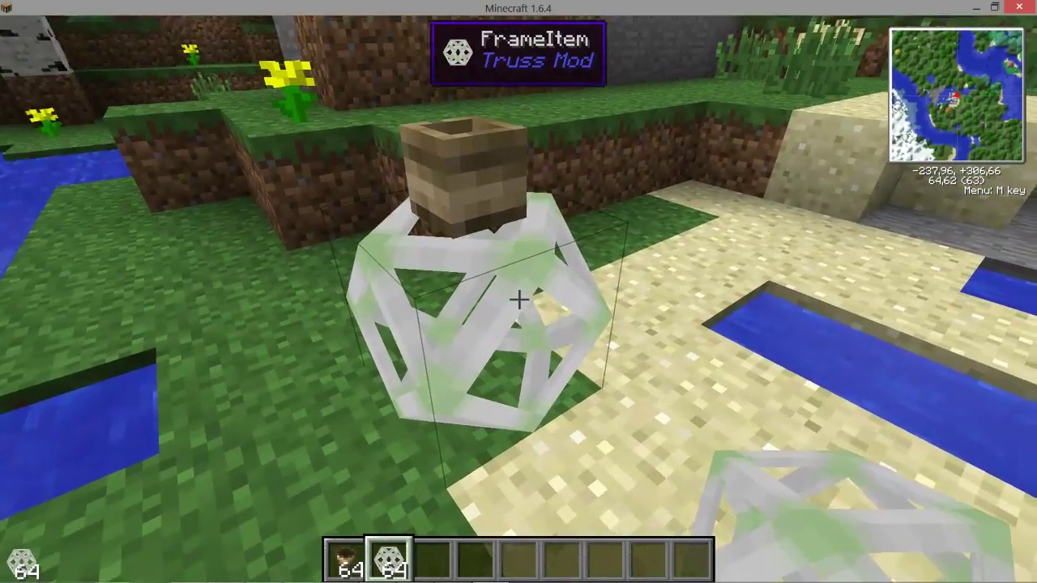
pyautogui.press('d')
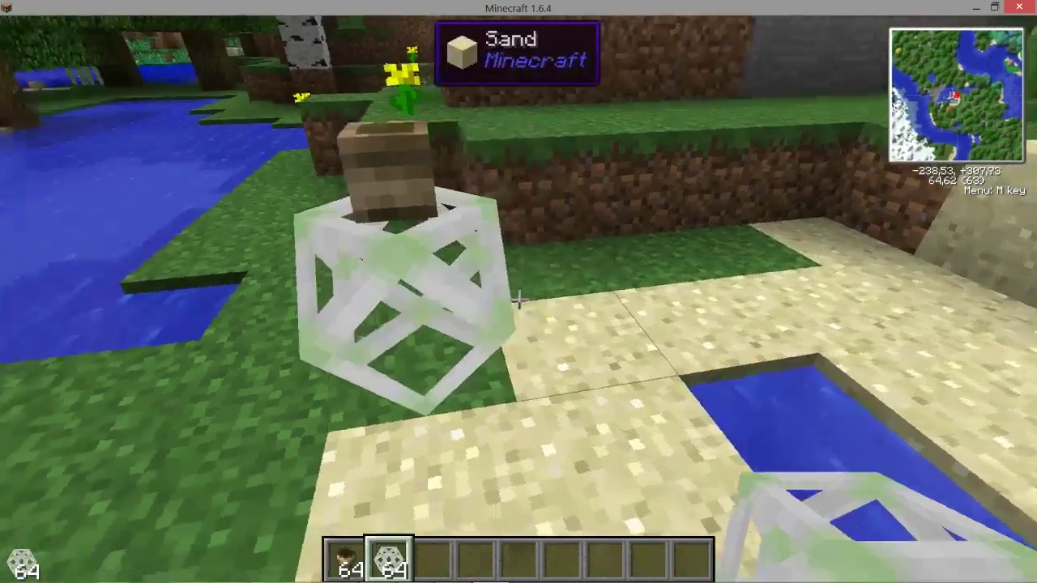
pyautogui.press('space')
pyautogui.press('d')
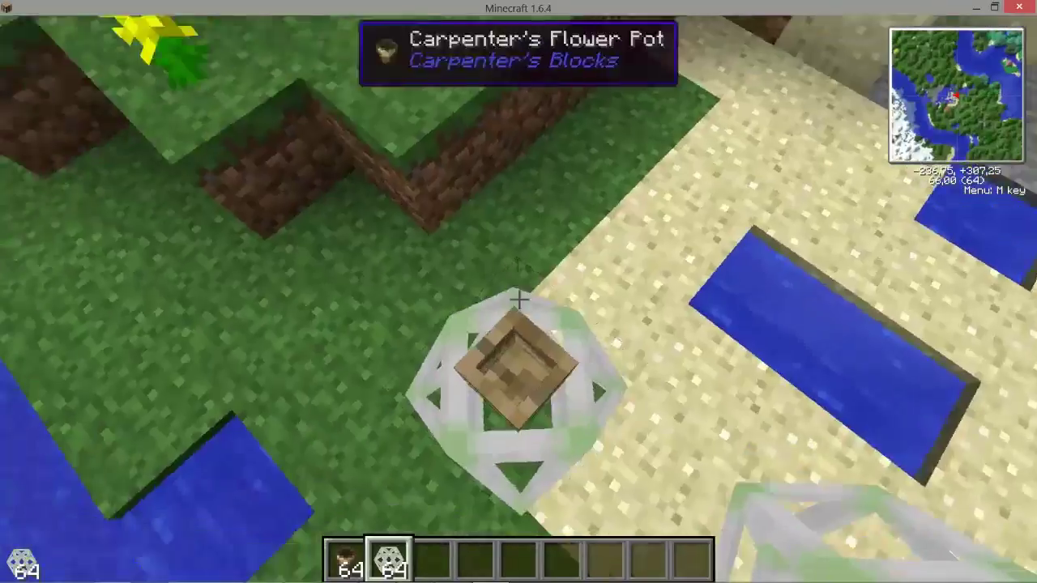
pyautogui.press('s')
pyautogui.press('a')
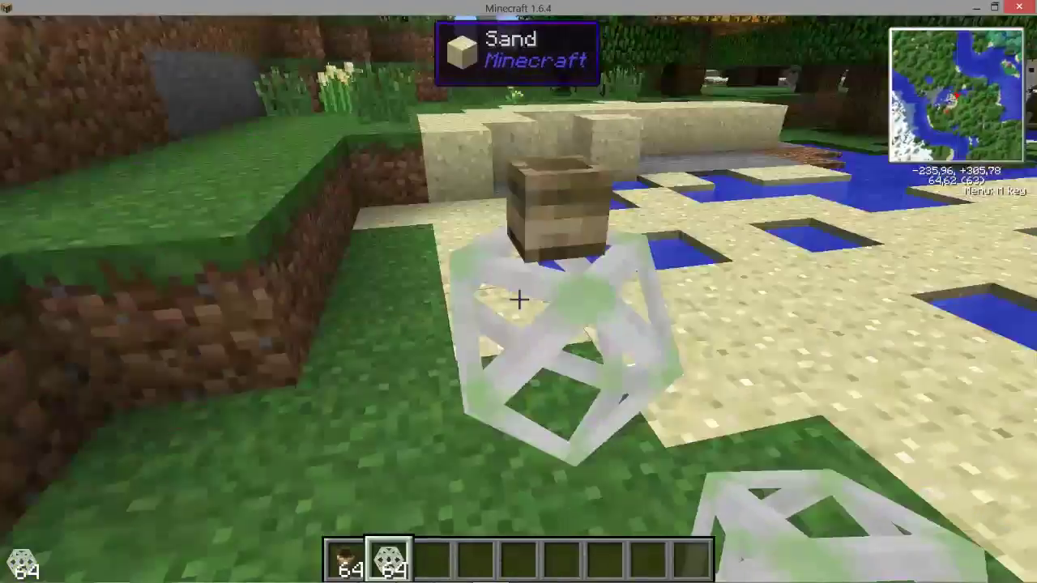
pyautogui.press('space')
pyautogui.press('a')
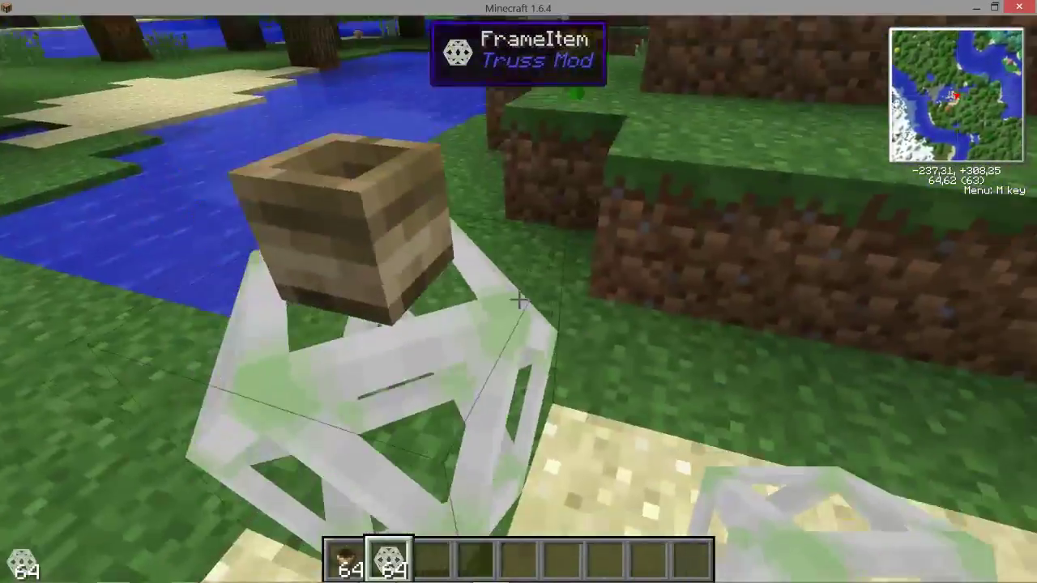
pyautogui.press('w')
pyautogui.press('space')
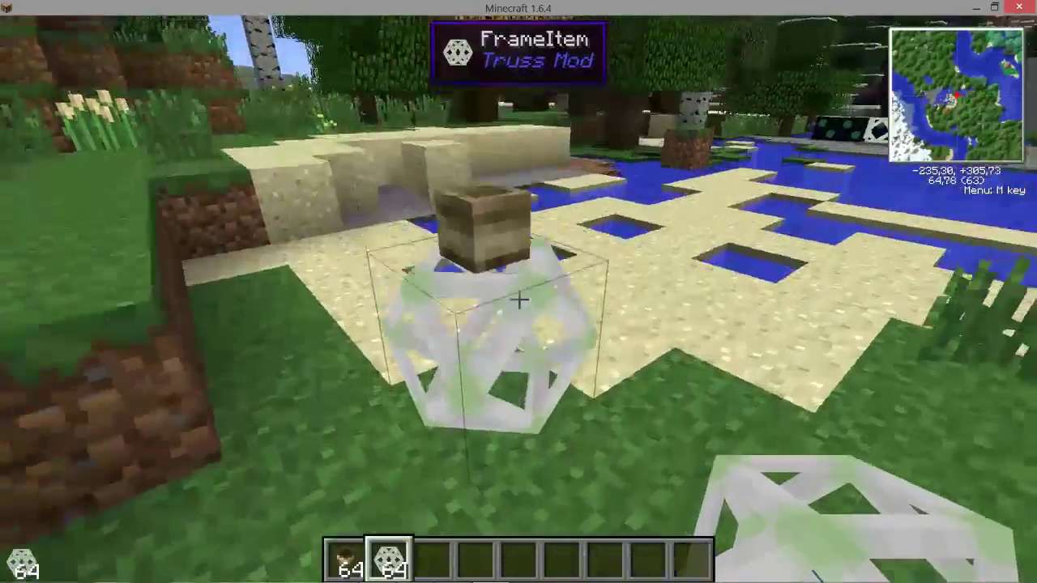
pyautogui.press('a')
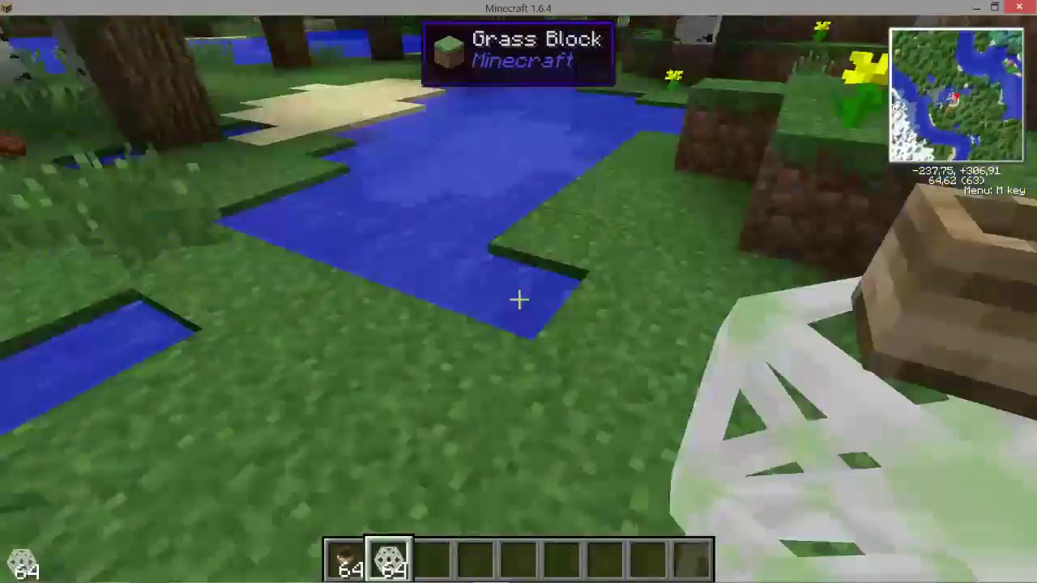
pyautogui.press('a')
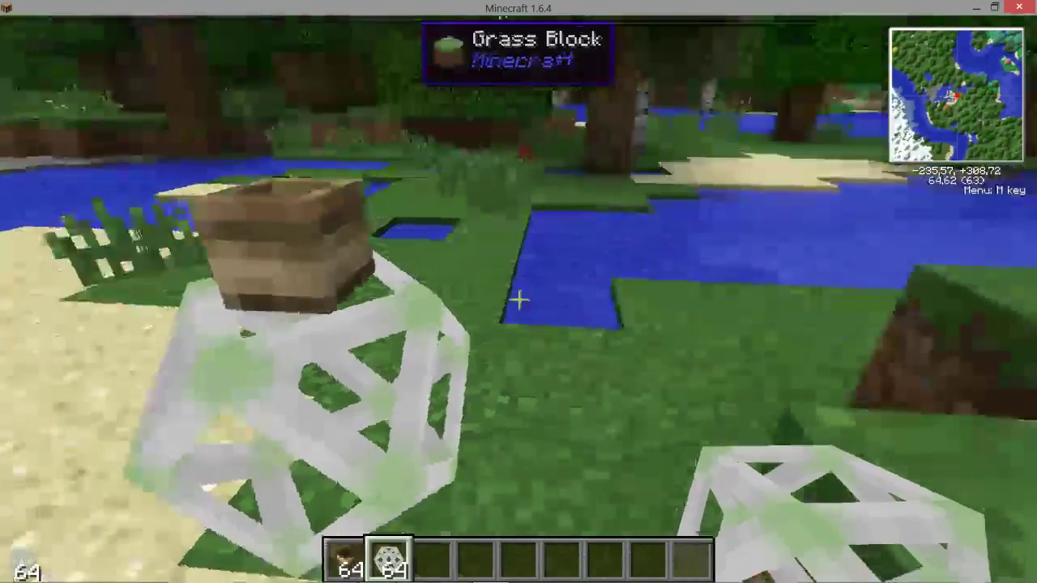
pyautogui.press('d')
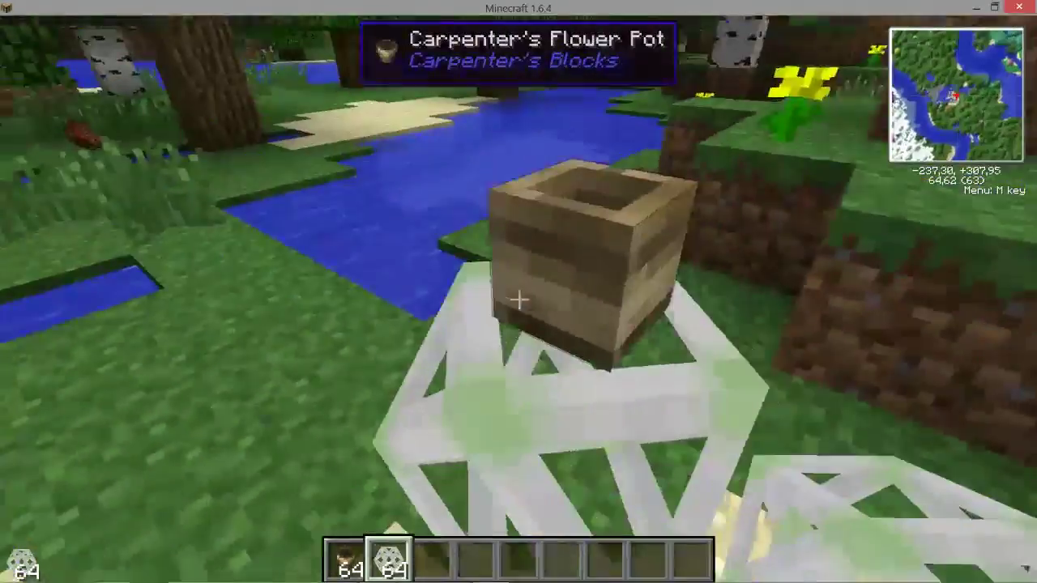
pyautogui.press('d')
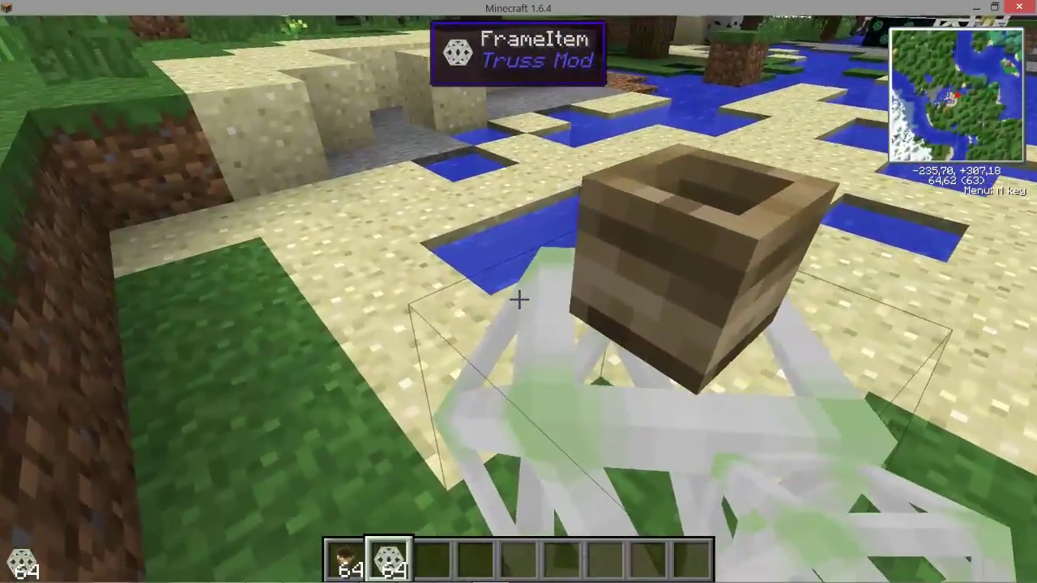